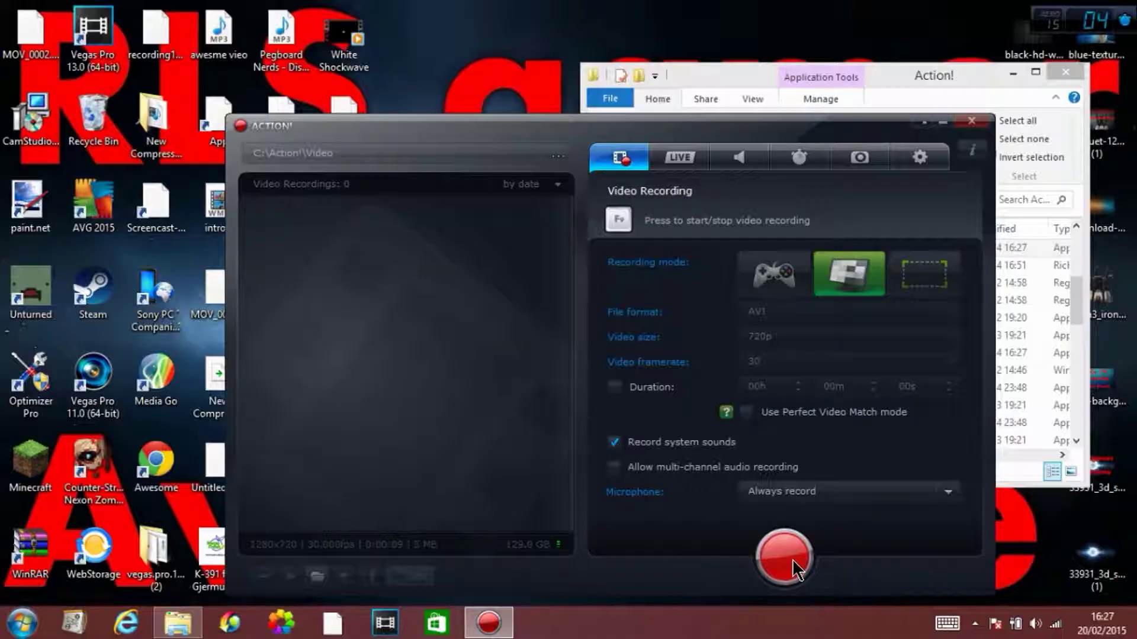
Start a desktop video recording and close the Explorer folder window.
{"action": "left_click", "coordinate": [792, 558]}
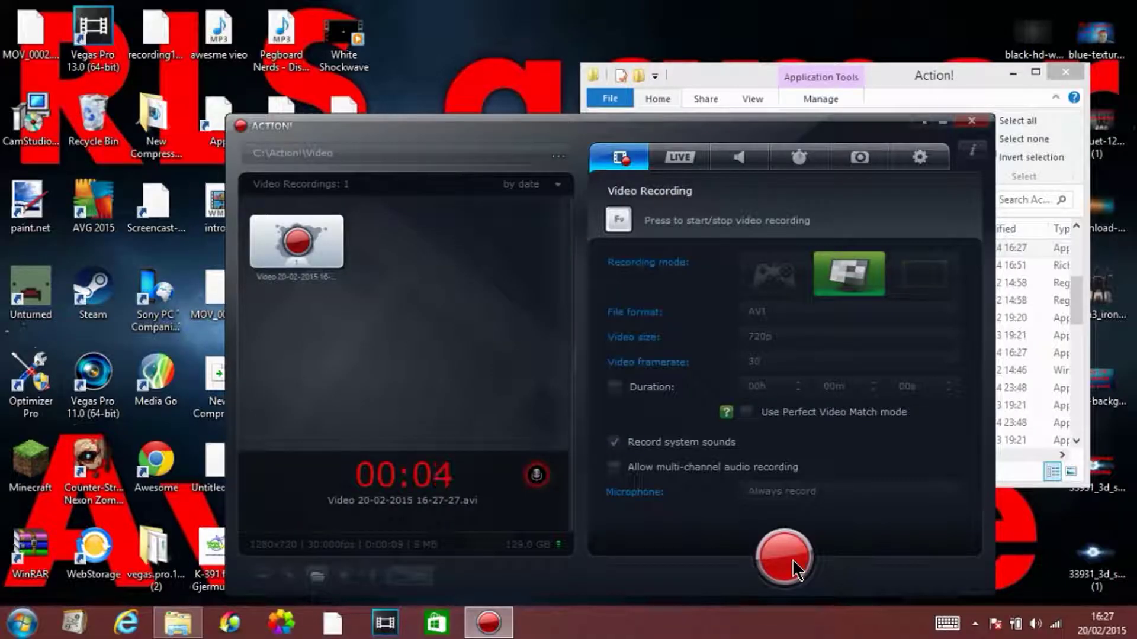
{"action": "left_click", "coordinate": [1068, 71]}
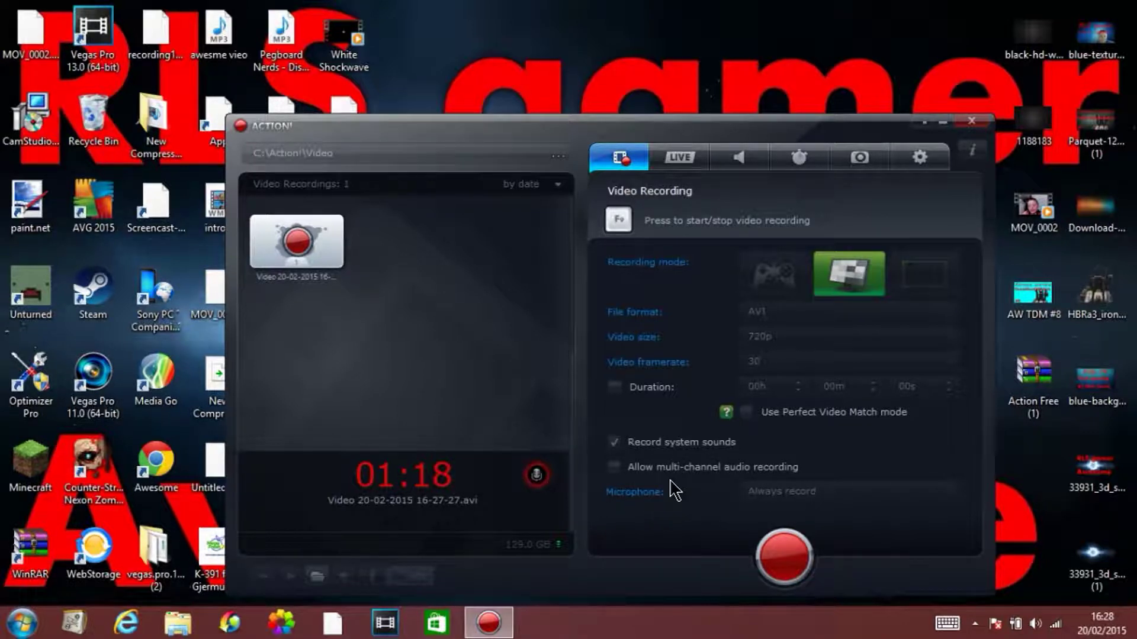
Check the LIVE streaming settings, keeping Custom as the streaming service, then view audio recording.
{"action": "left_click", "coordinate": [672, 158]}
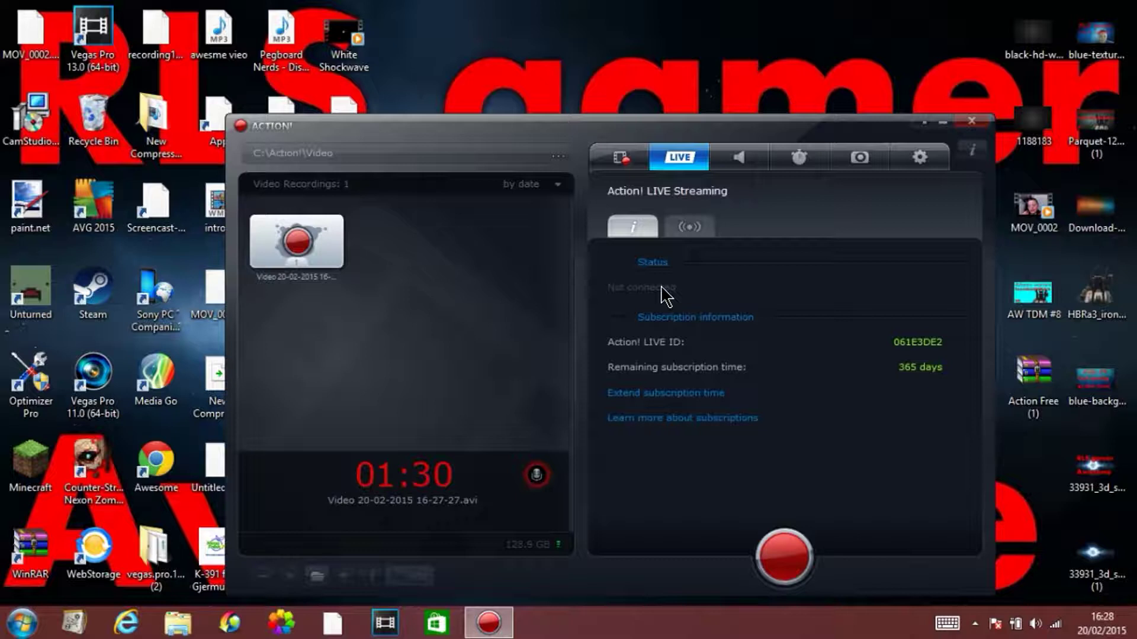
{"action": "left_click", "coordinate": [690, 227]}
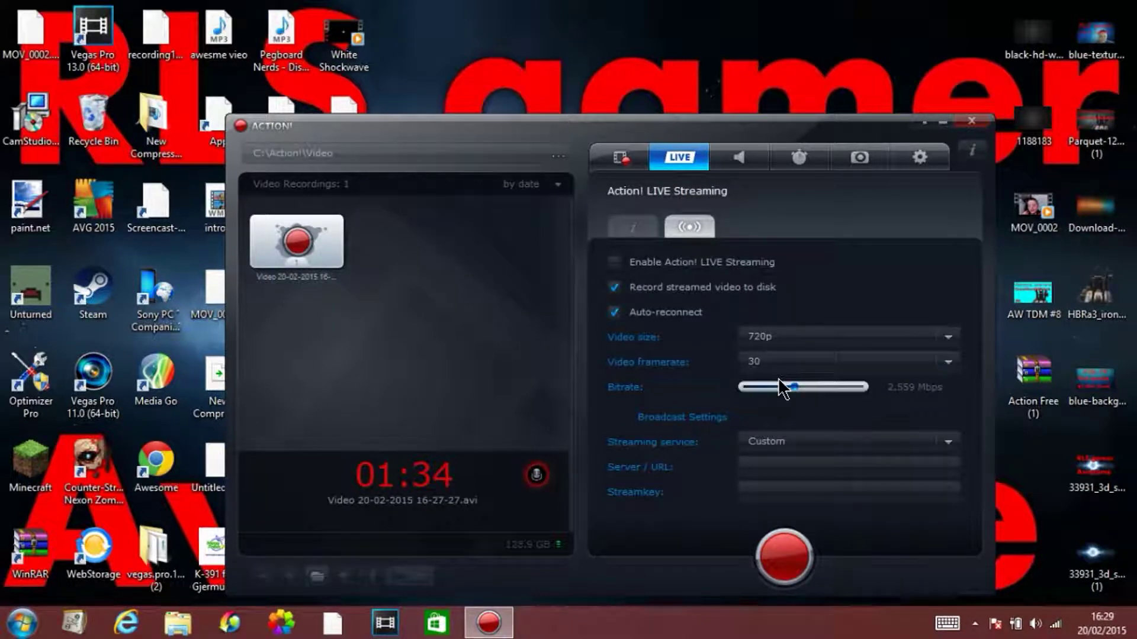
{"action": "left_click", "coordinate": [801, 439]}
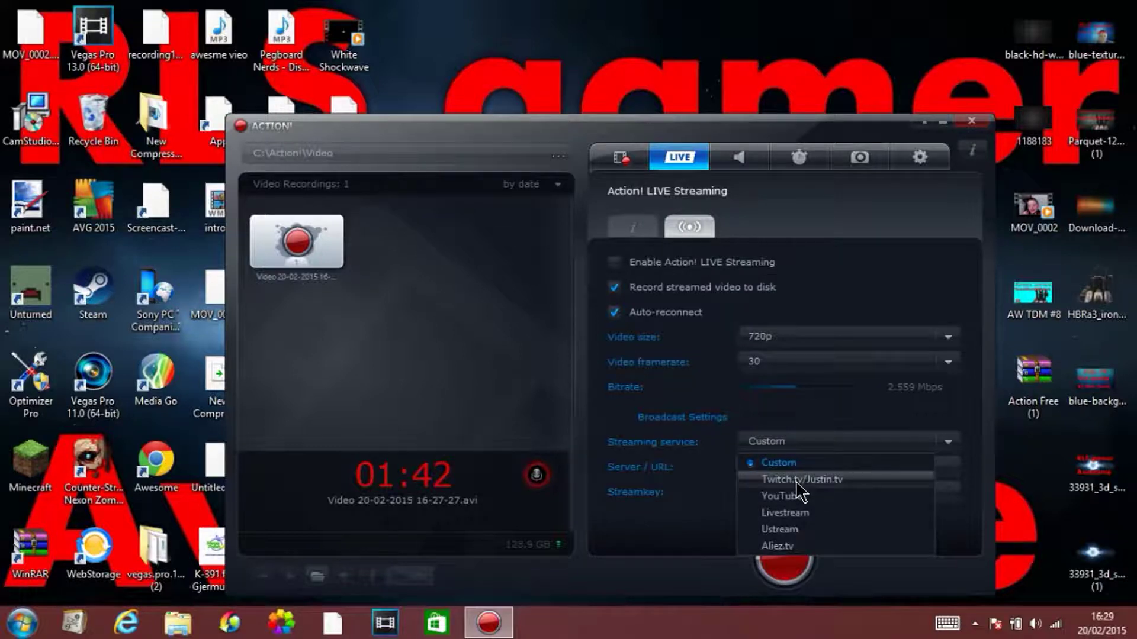
{"action": "left_click", "coordinate": [779, 461]}
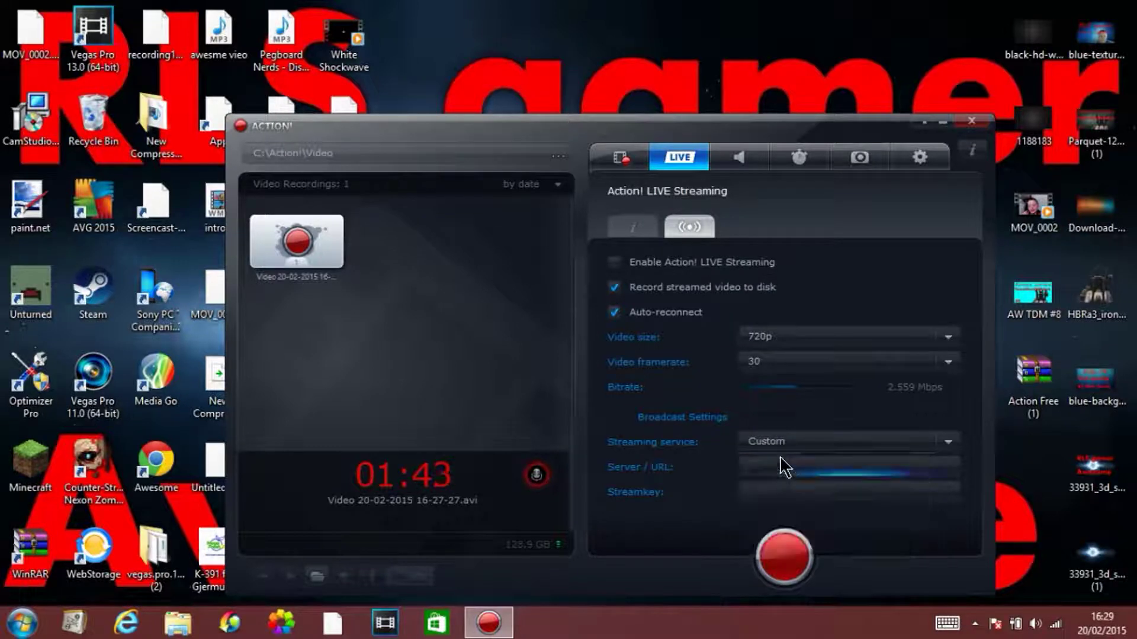
{"action": "left_click", "coordinate": [727, 161]}
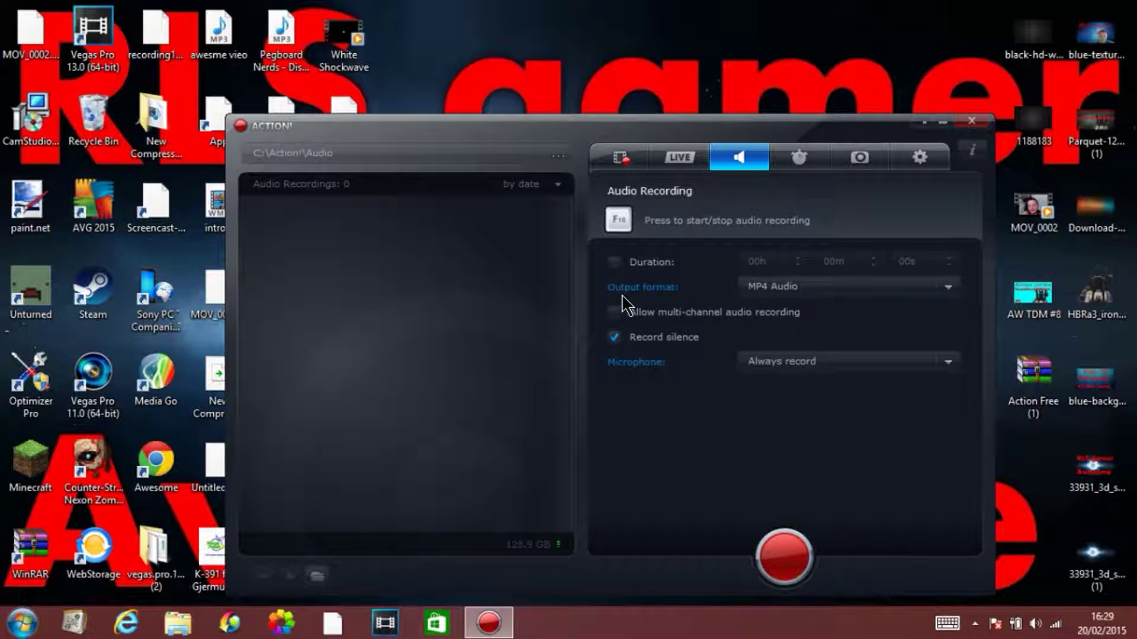
{"action": "left_click", "coordinate": [766, 302]}
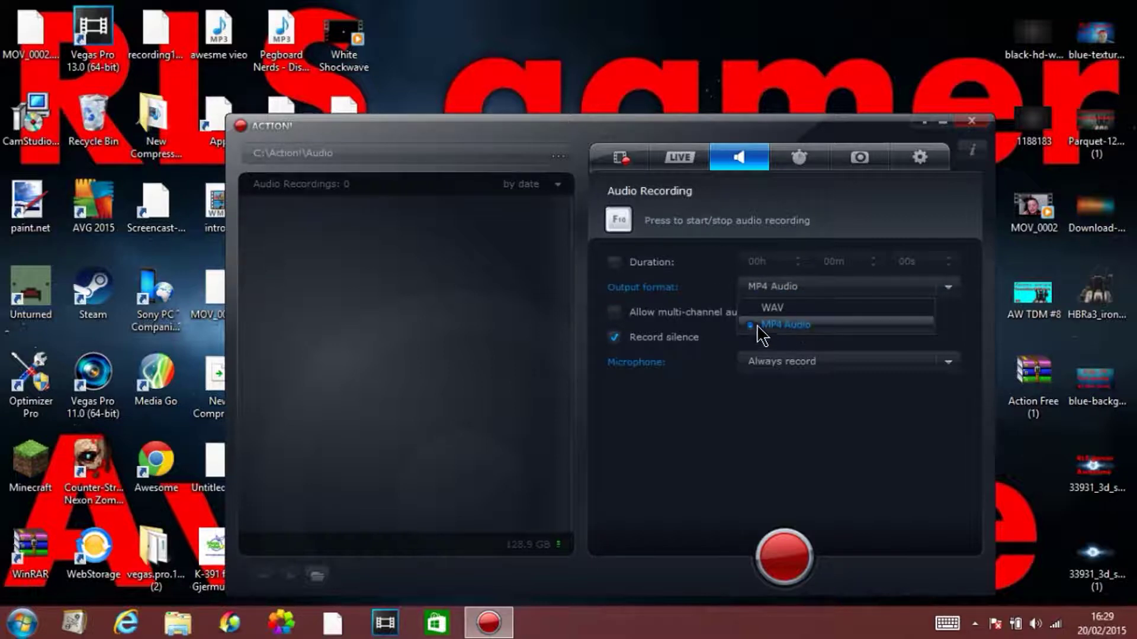
{"action": "left_click", "coordinate": [762, 329]}
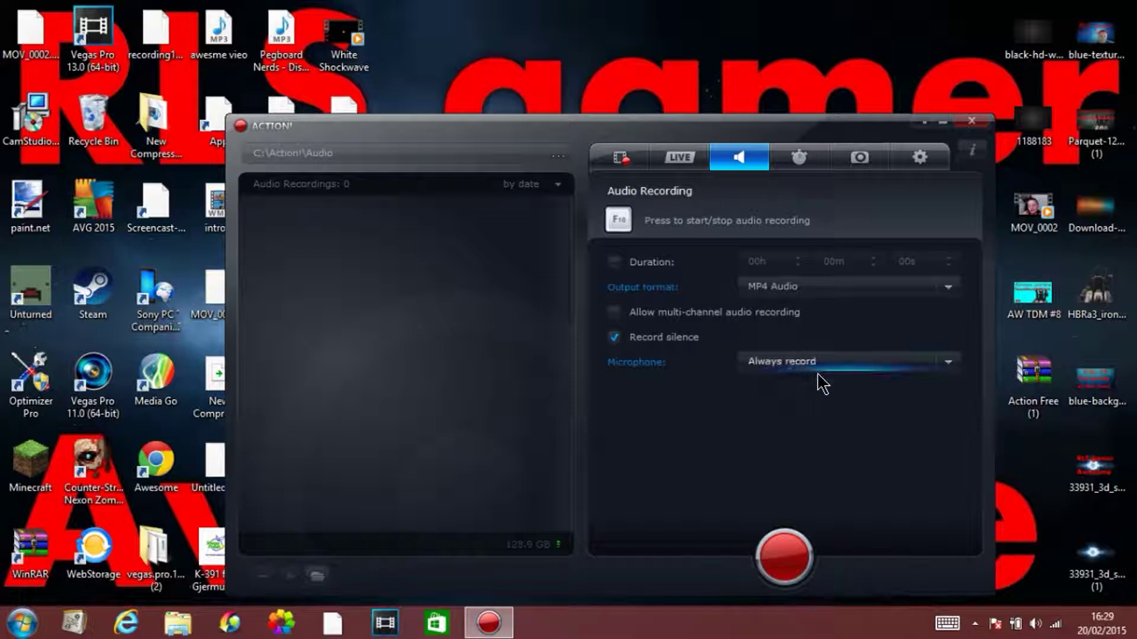
{"action": "left_click", "coordinate": [851, 356]}
{"action": "left_click", "coordinate": [813, 401]}
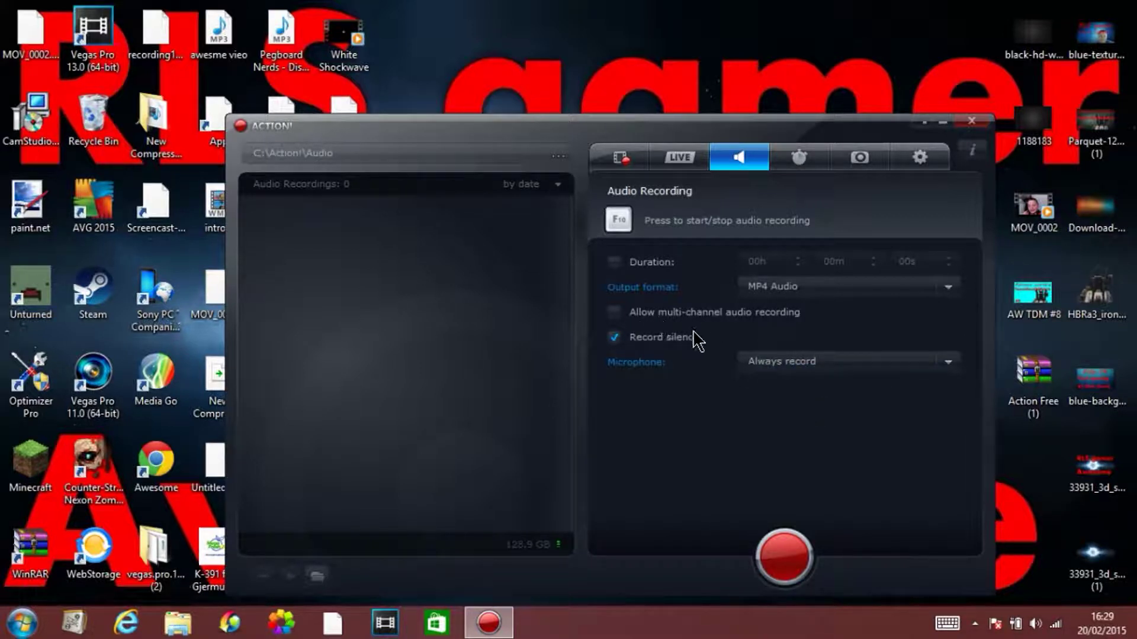
Capture a second desktop screenshot with F11, keeping JPEG as the file format.
{"action": "left_click", "coordinate": [798, 160]}
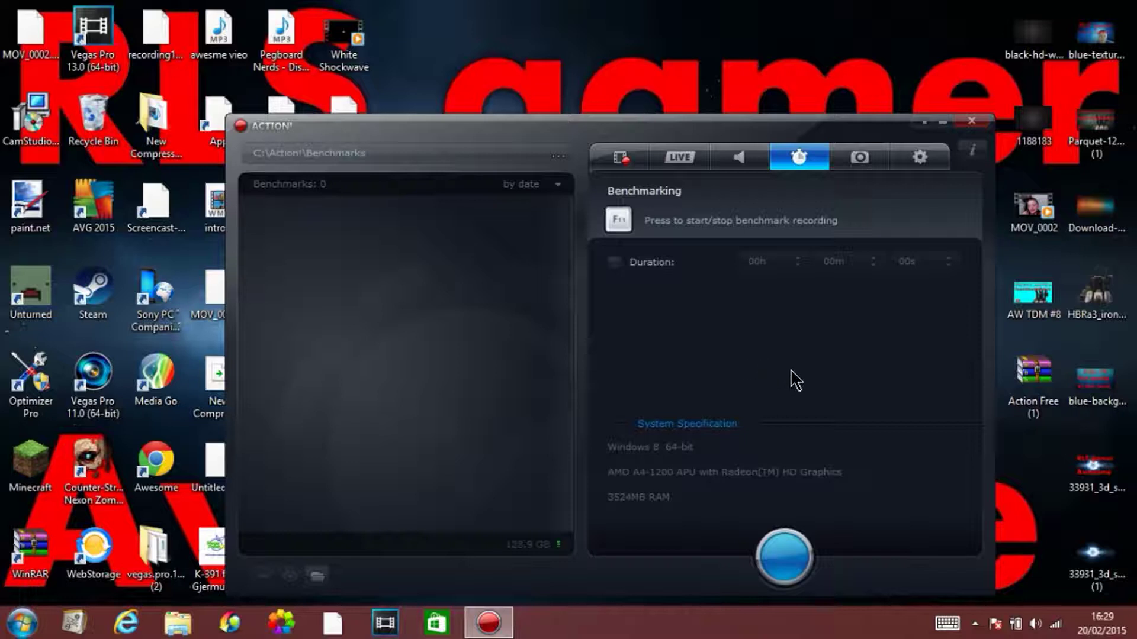
{"action": "left_click", "coordinate": [844, 160]}
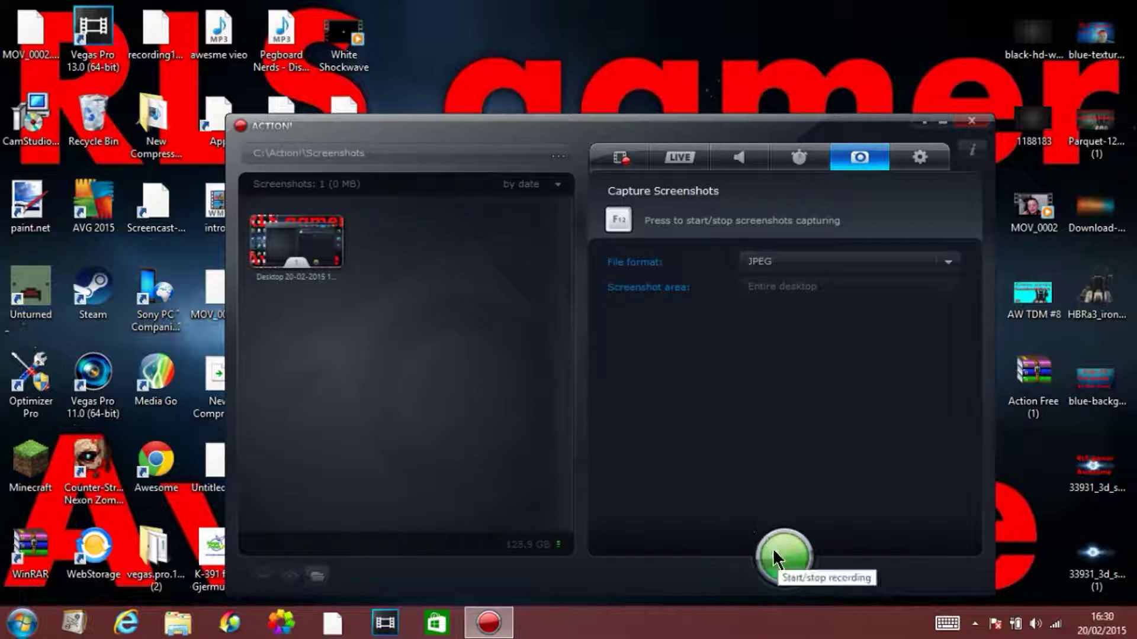
{"action": "key", "text": "F11"}
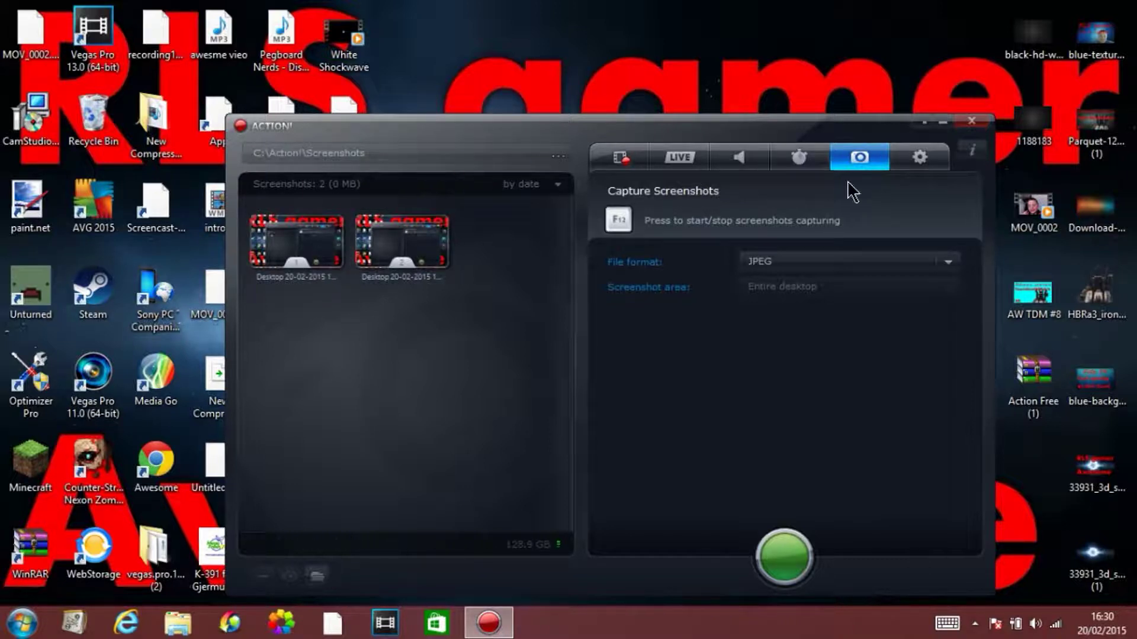
{"action": "left_click", "coordinate": [858, 260]}
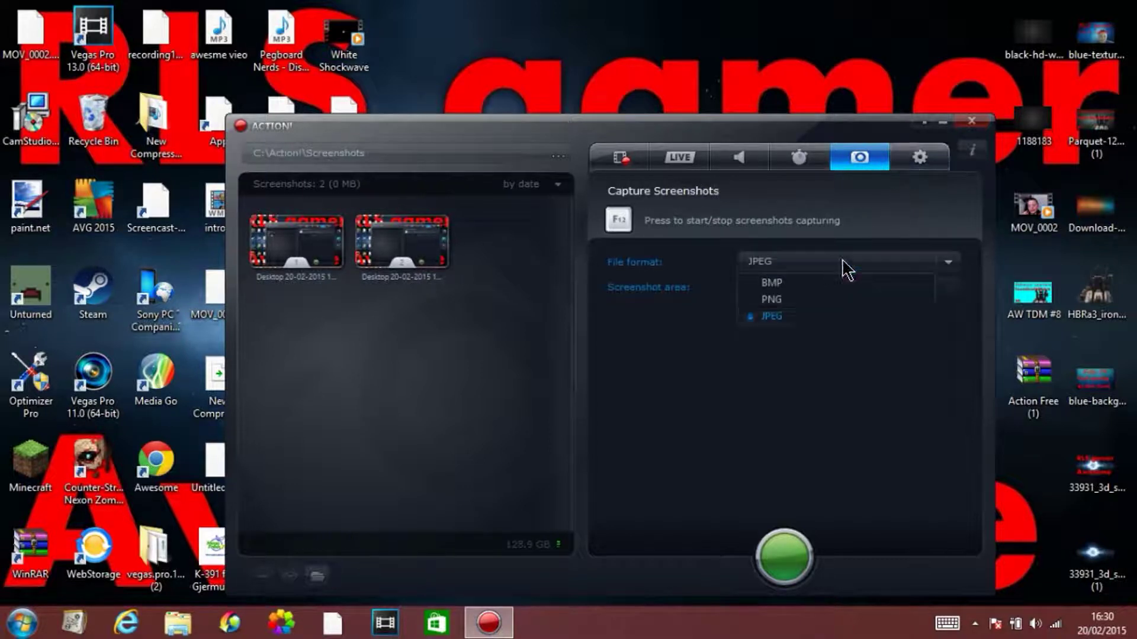
{"action": "left_click", "coordinate": [799, 321]}
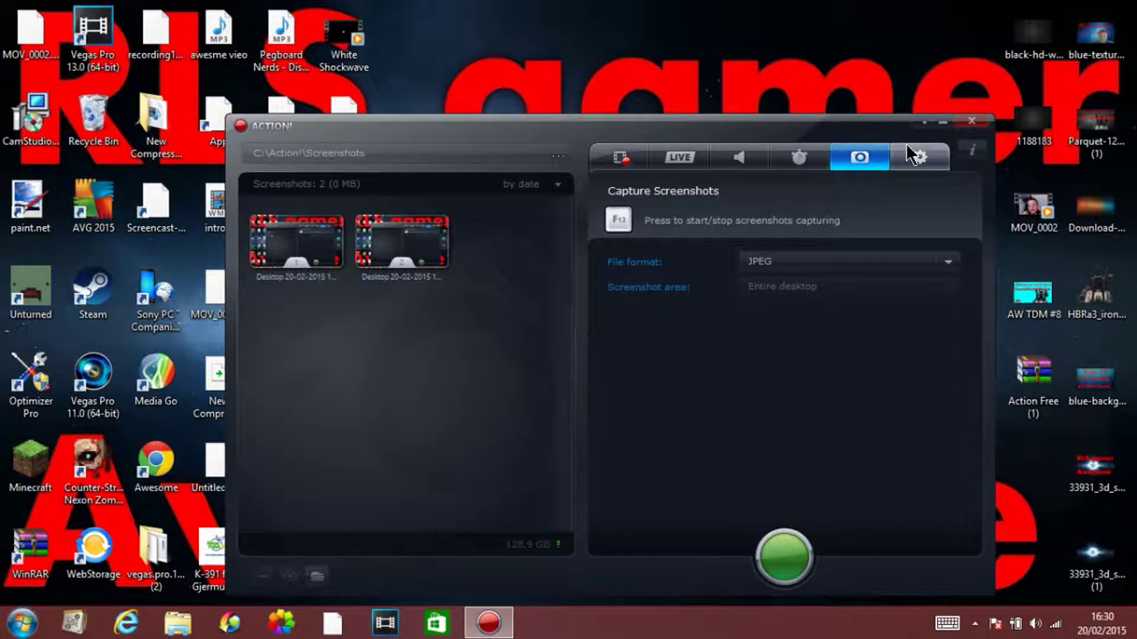
Turn on update checking in General settings, then view the Video Recording settings.
{"action": "left_click", "coordinate": [915, 158]}
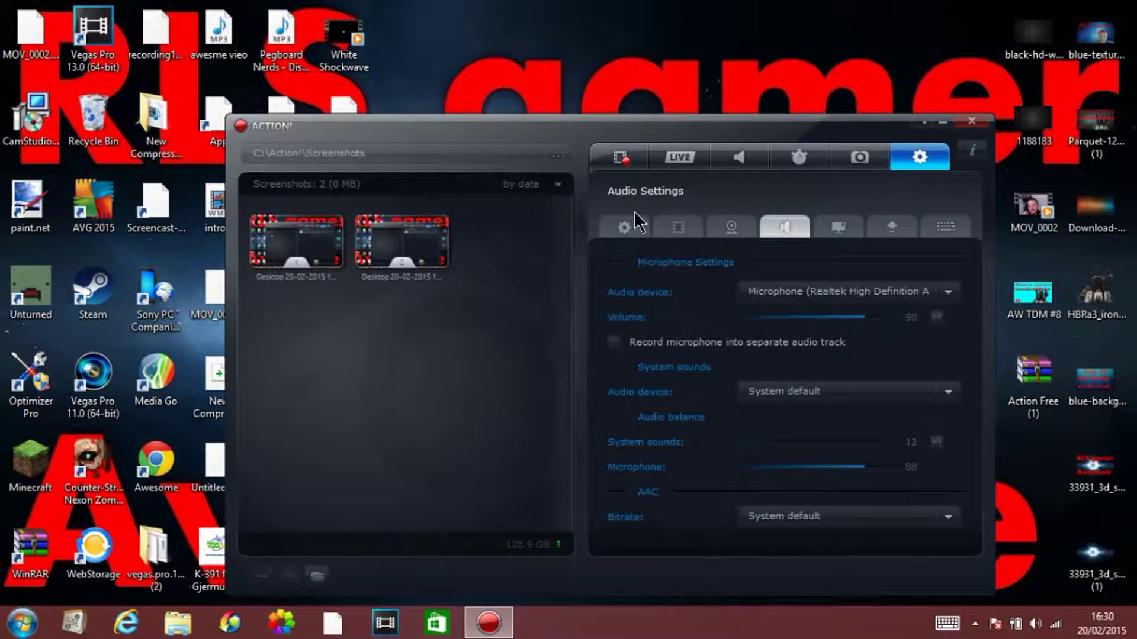
{"action": "left_click", "coordinate": [627, 227]}
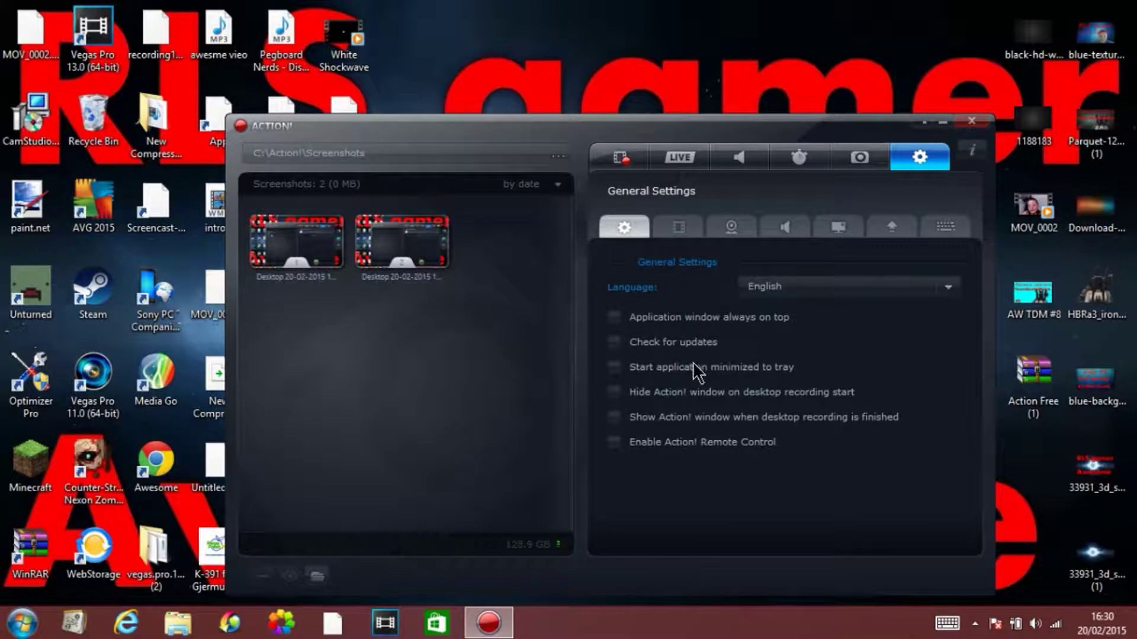
{"action": "left_click", "coordinate": [613, 348]}
{"action": "left_click", "coordinate": [678, 230]}
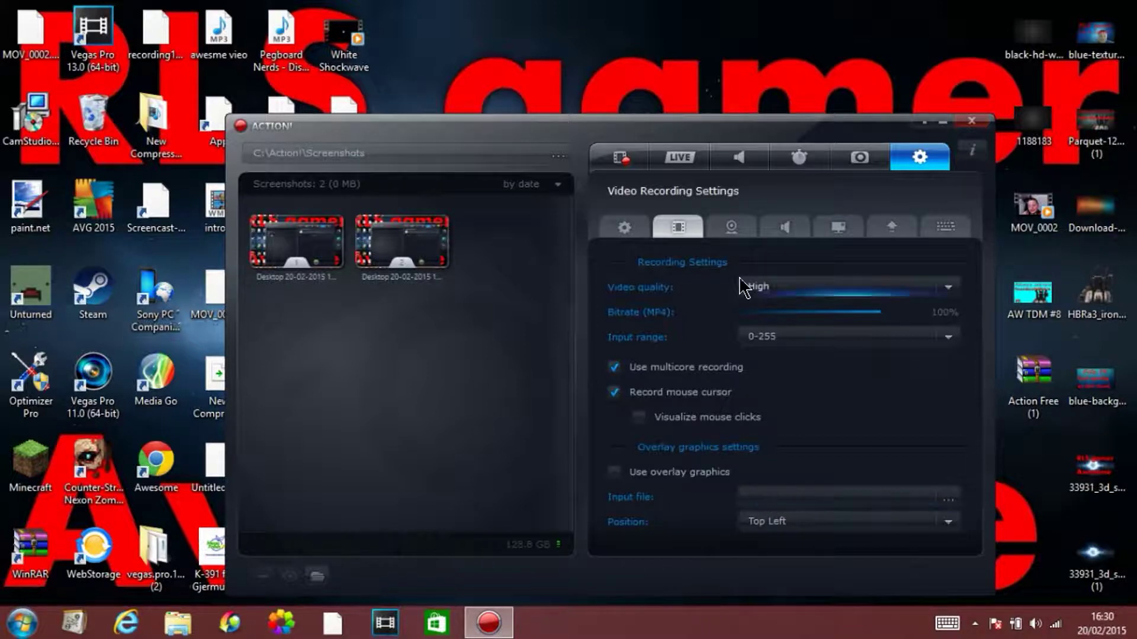
Review webcam and audio settings, keeping the Realtek microphone, then return to video recording.
{"action": "left_click", "coordinate": [727, 227]}
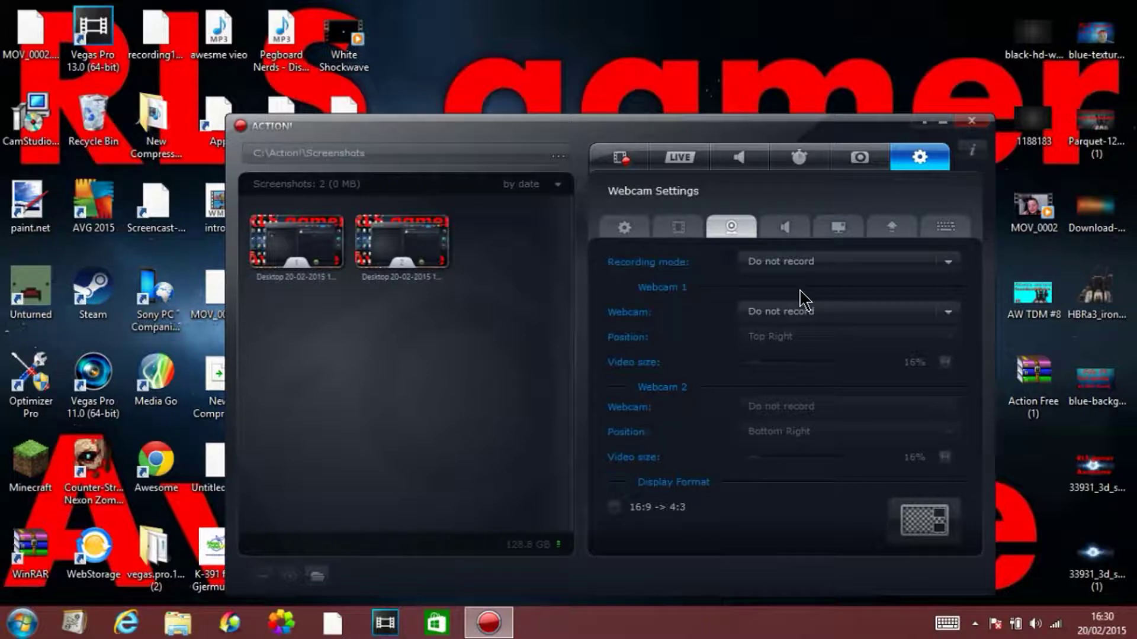
{"action": "left_click", "coordinate": [782, 229]}
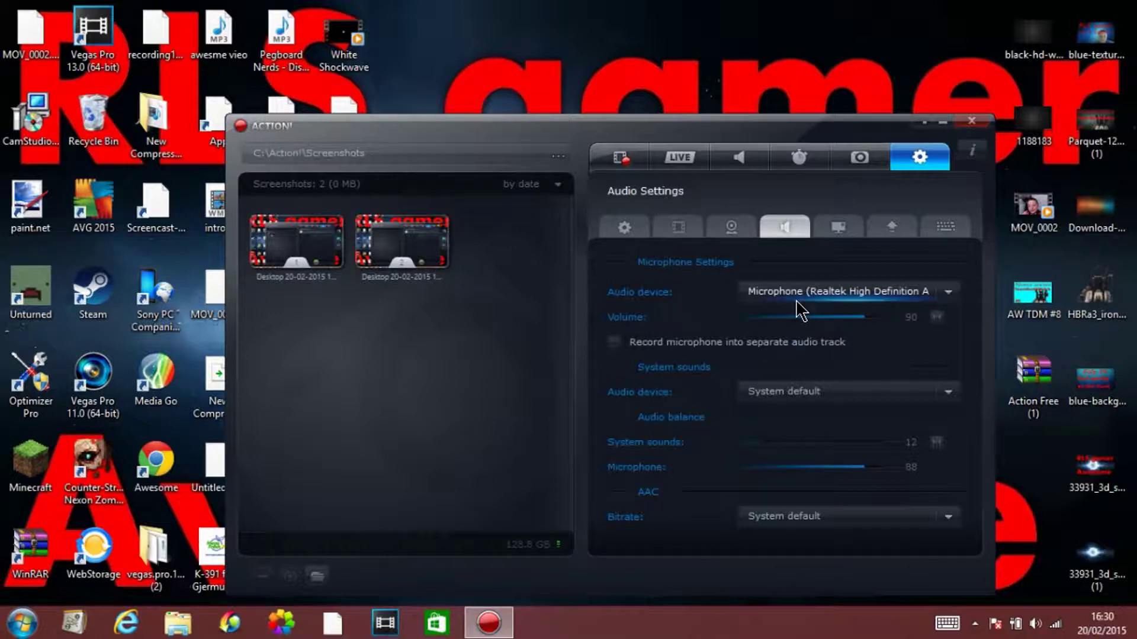
{"action": "left_click", "coordinate": [849, 293]}
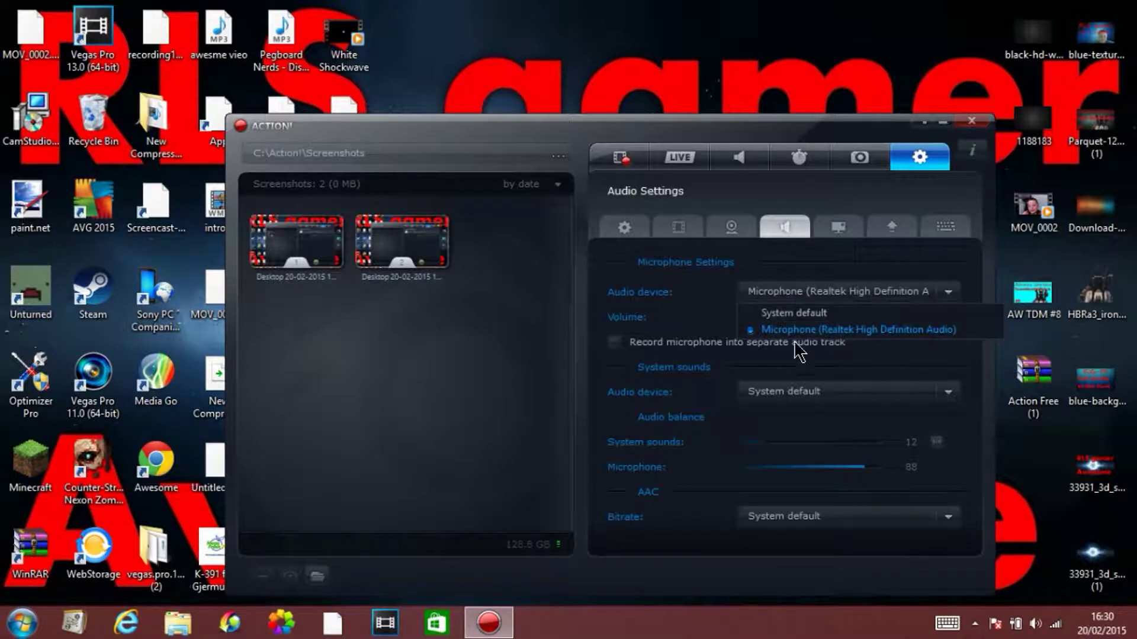
{"action": "left_click", "coordinate": [844, 331]}
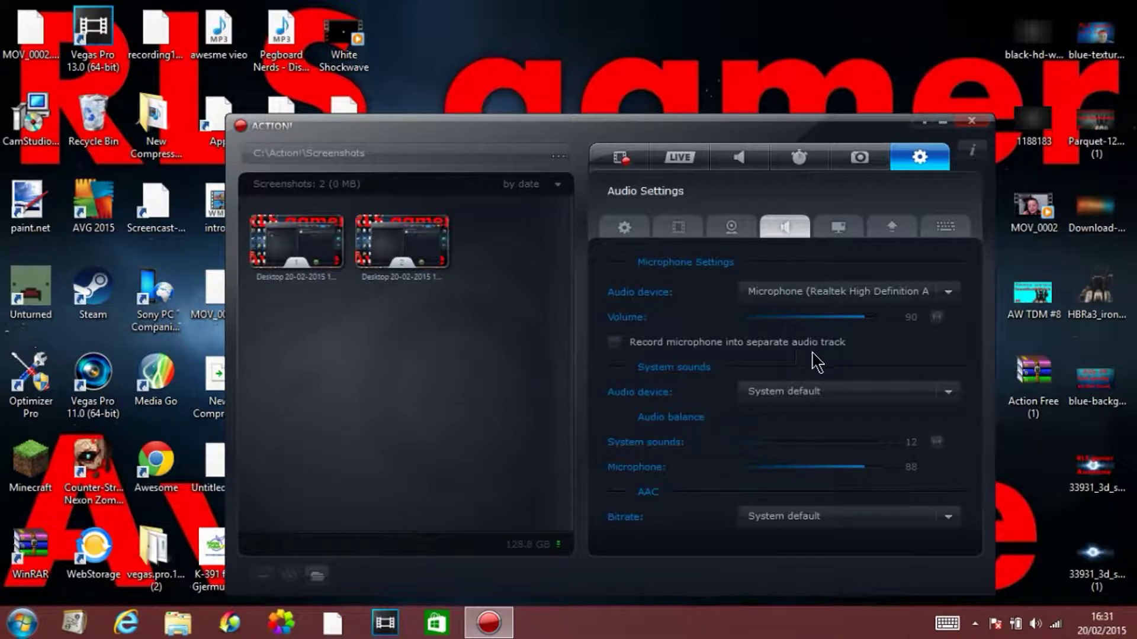
{"action": "left_click", "coordinate": [619, 158]}
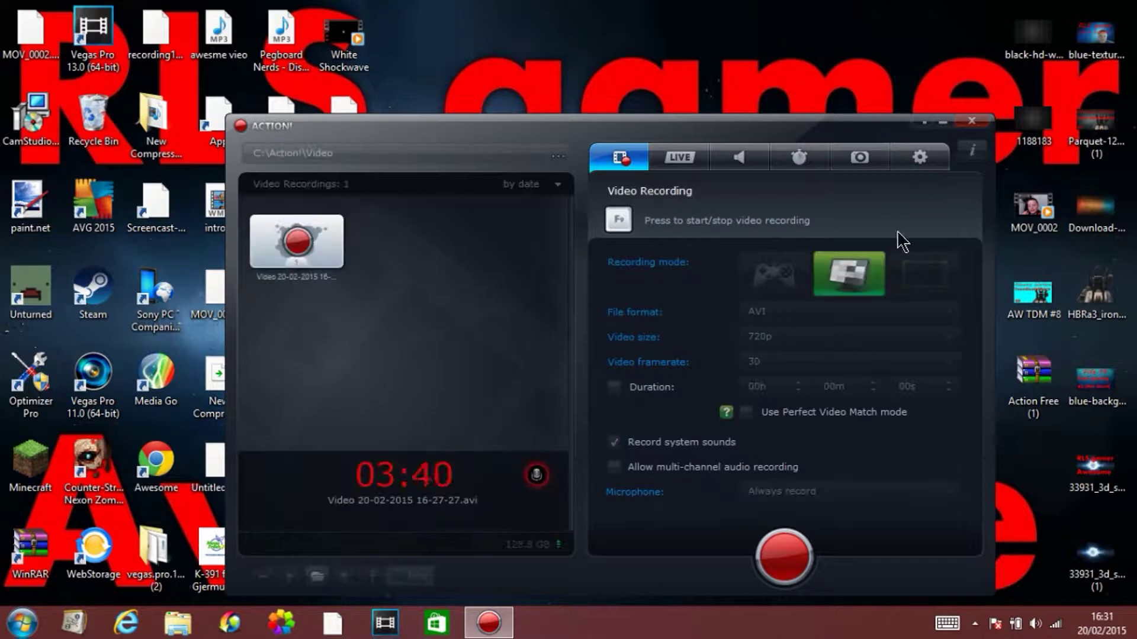
Set the system sounds device to Speakers (Realtek High Definition Audio), then view HUD settings.
{"action": "left_click", "coordinate": [919, 158]}
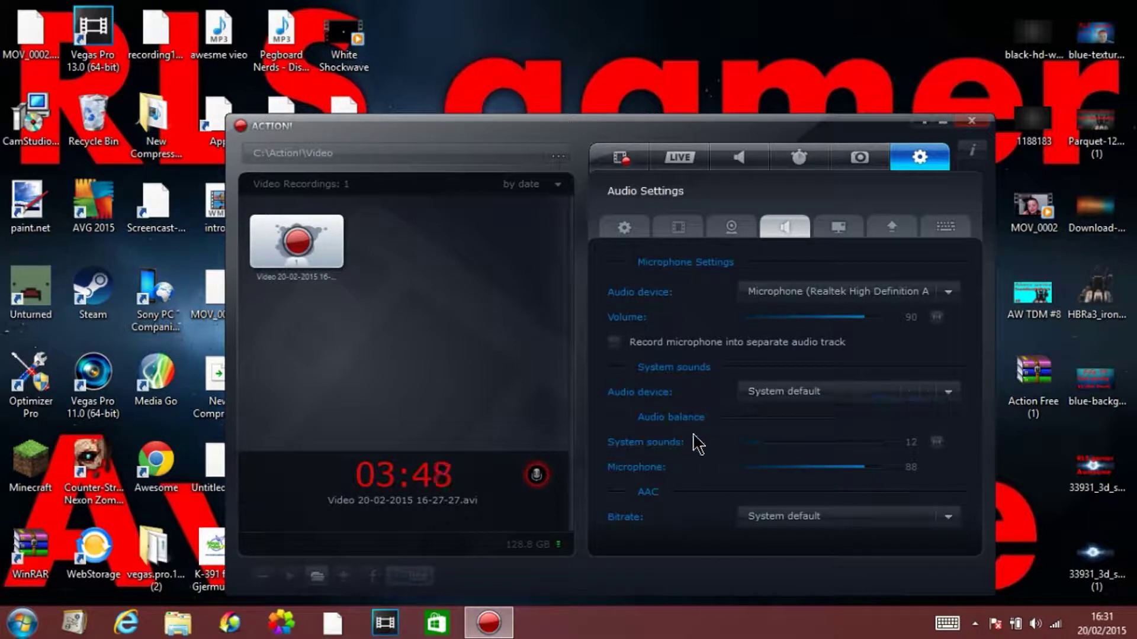
{"action": "left_click", "coordinate": [791, 394]}
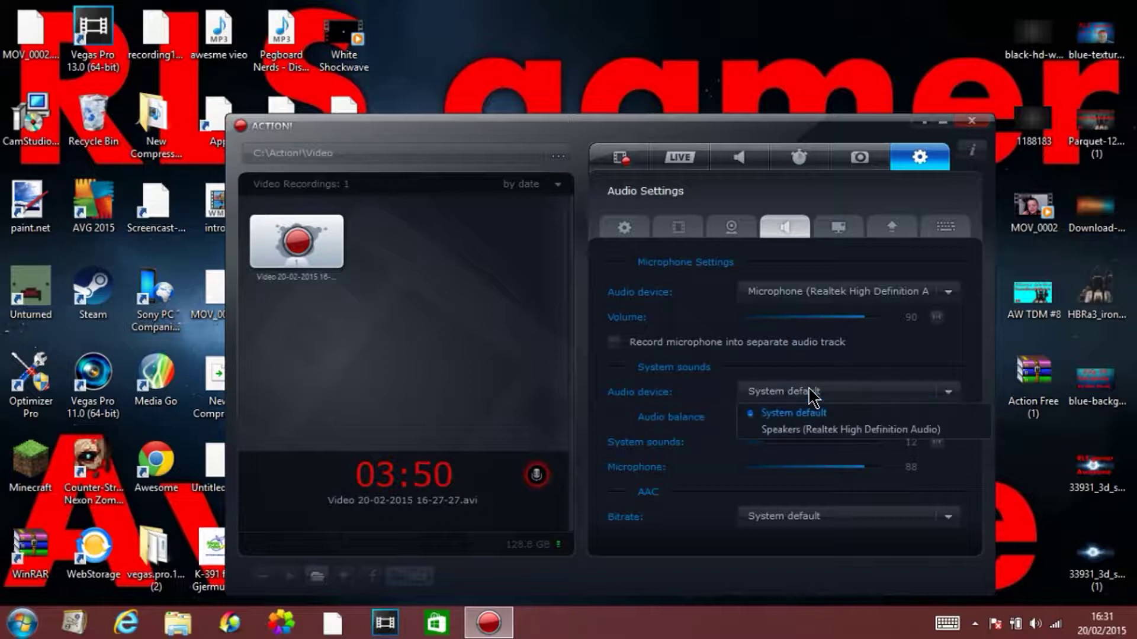
{"action": "left_click", "coordinate": [807, 430]}
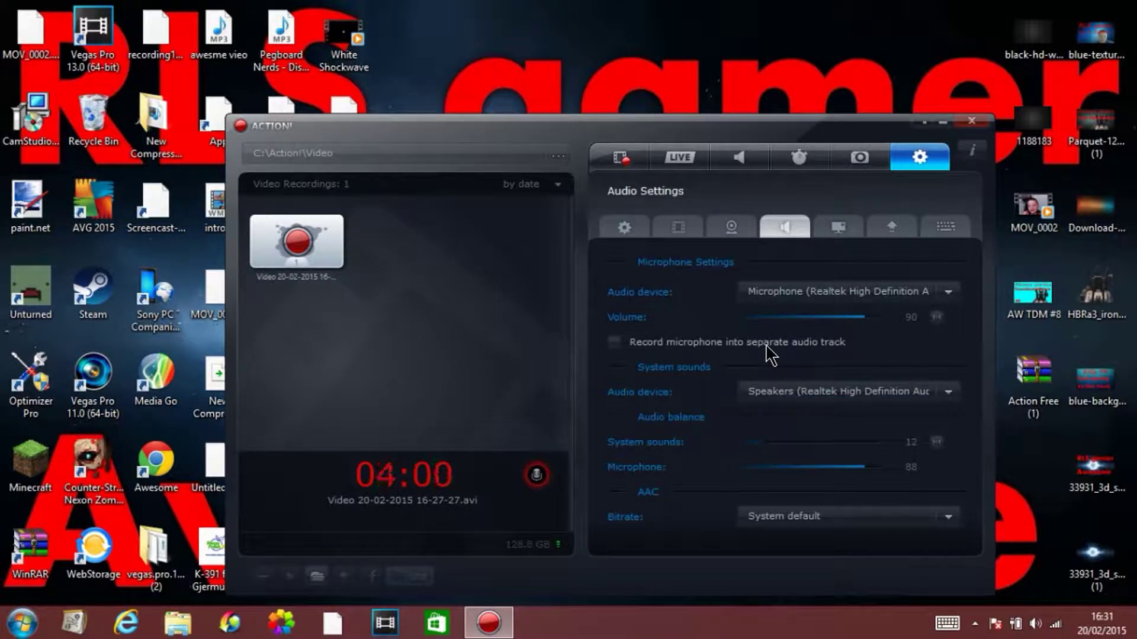
{"action": "left_click", "coordinate": [837, 227]}
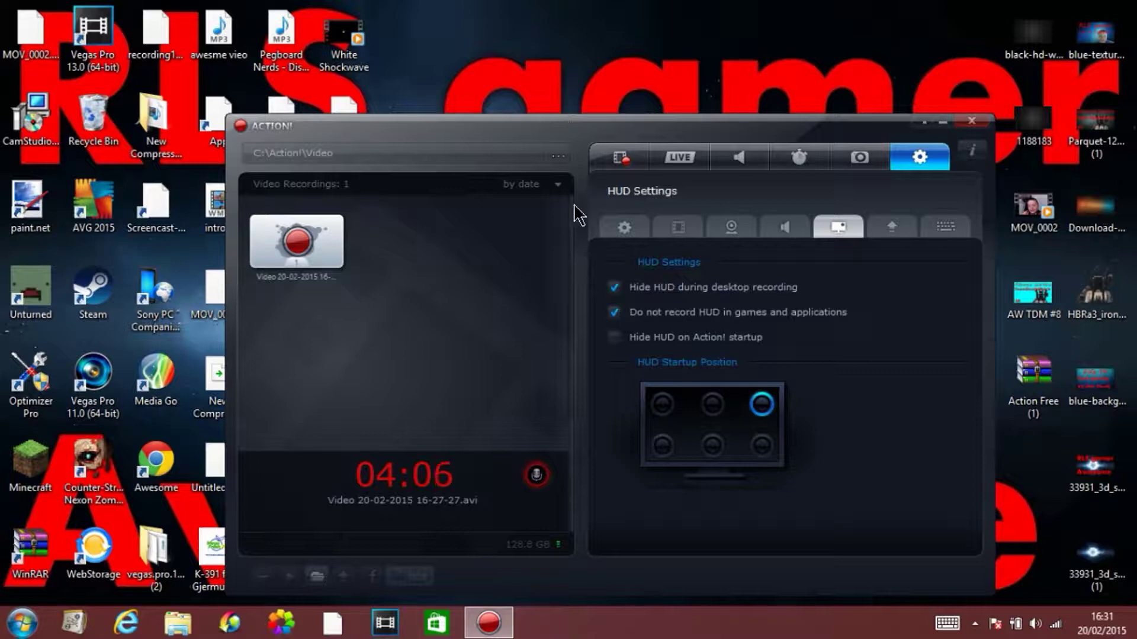
Reposition the window, then review Export settings and both pages of Hotkeys.
{"action": "mouse_move", "coordinate": [609, 117]}
{"action": "left_mouse_down"}
{"action": "mouse_move", "coordinate": [686, 25]}
{"action": "mouse_move", "coordinate": [604, 145]}
{"action": "left_mouse_up"}
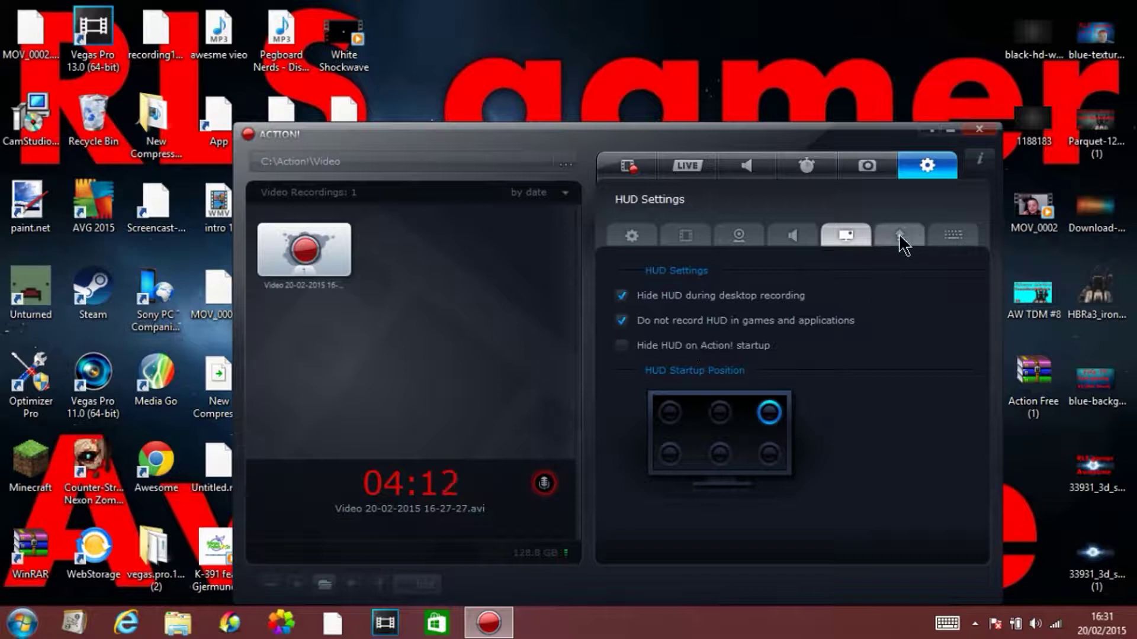
{"action": "left_click", "coordinate": [900, 239]}
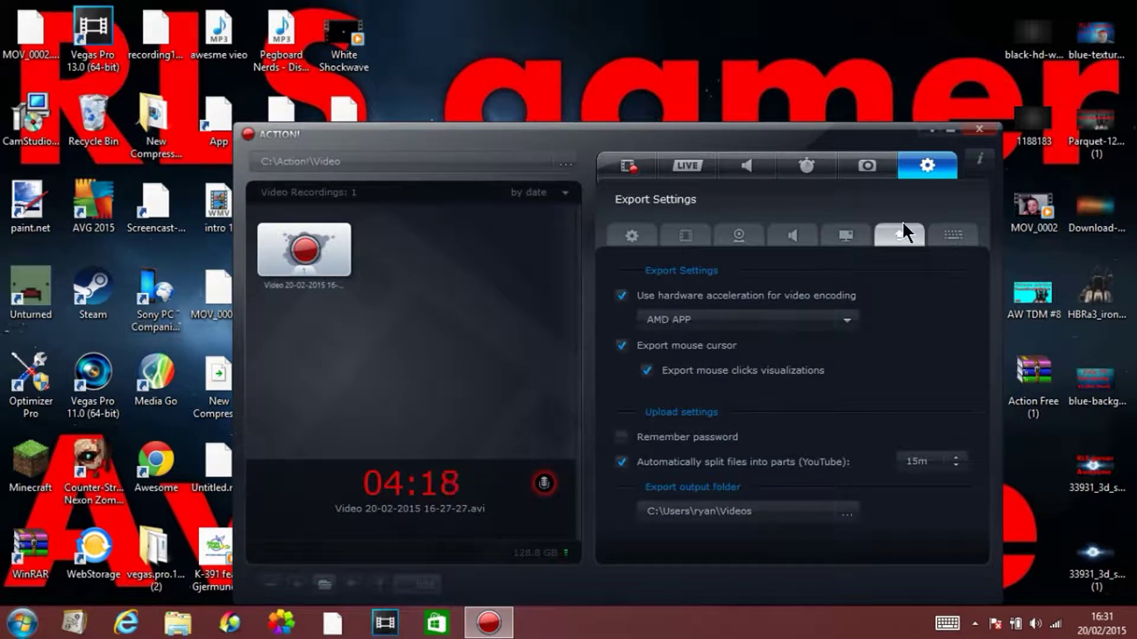
{"action": "left_click", "coordinate": [952, 238]}
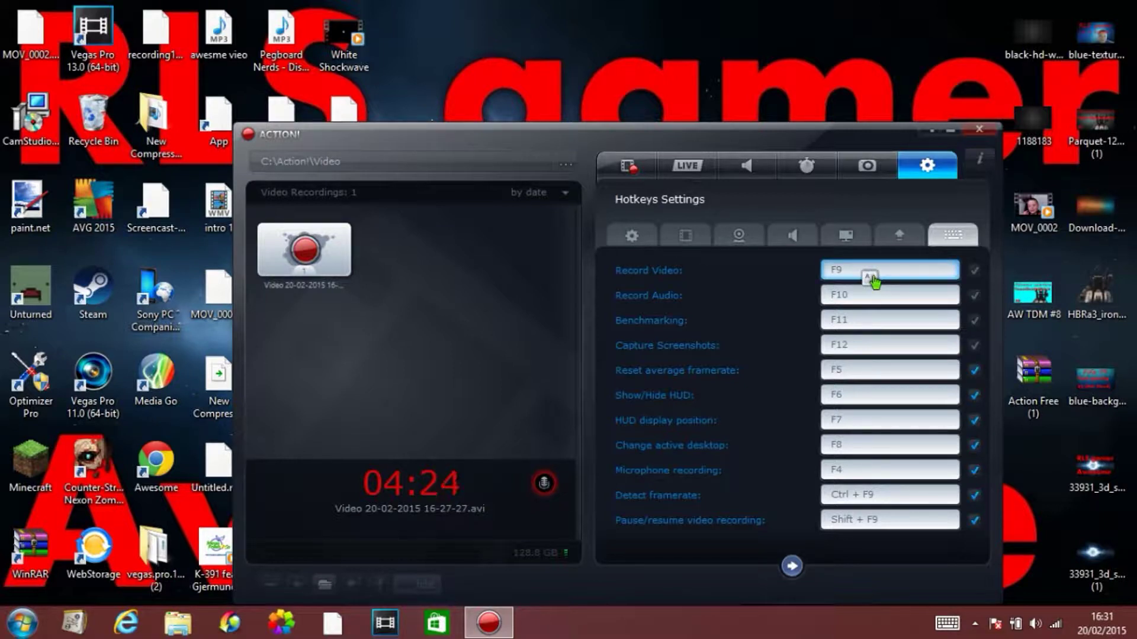
{"action": "left_click", "coordinate": [790, 568]}
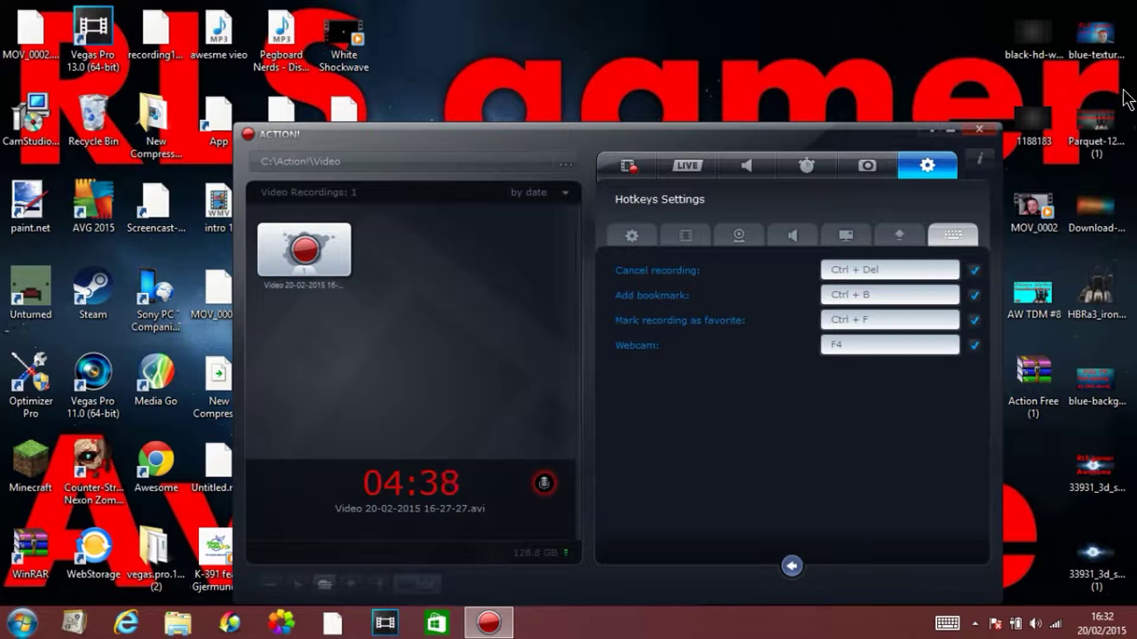
Visit the Video, LIVE, Audio, Benchmark, Screenshot and Settings pages, ending on Video Recording.
{"action": "left_click", "coordinate": [899, 234]}
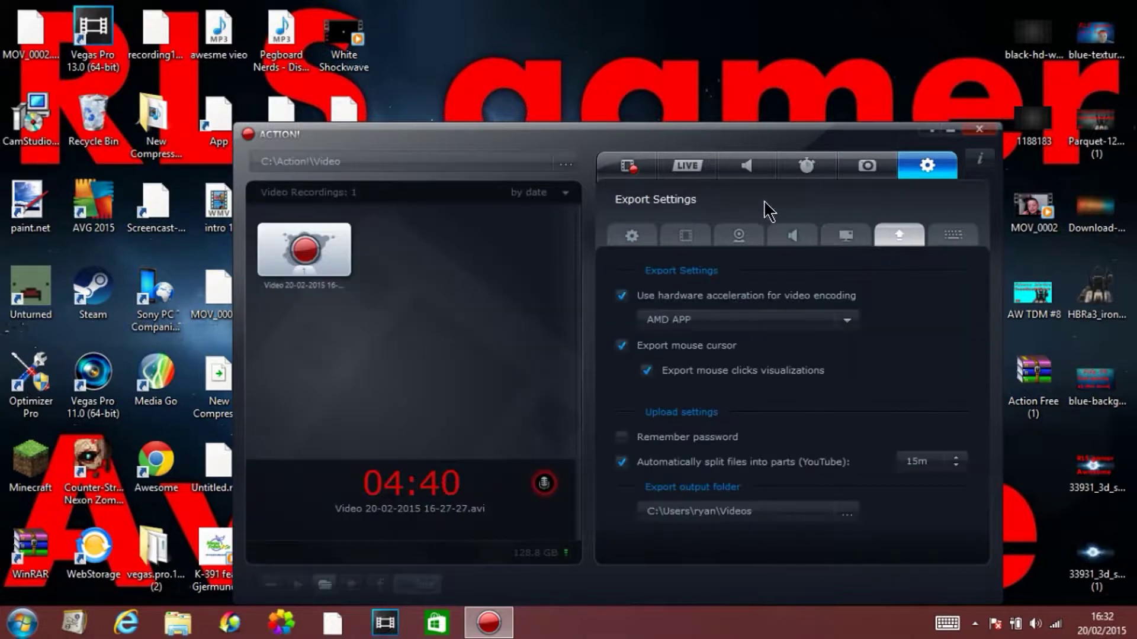
{"action": "left_click", "coordinate": [631, 171]}
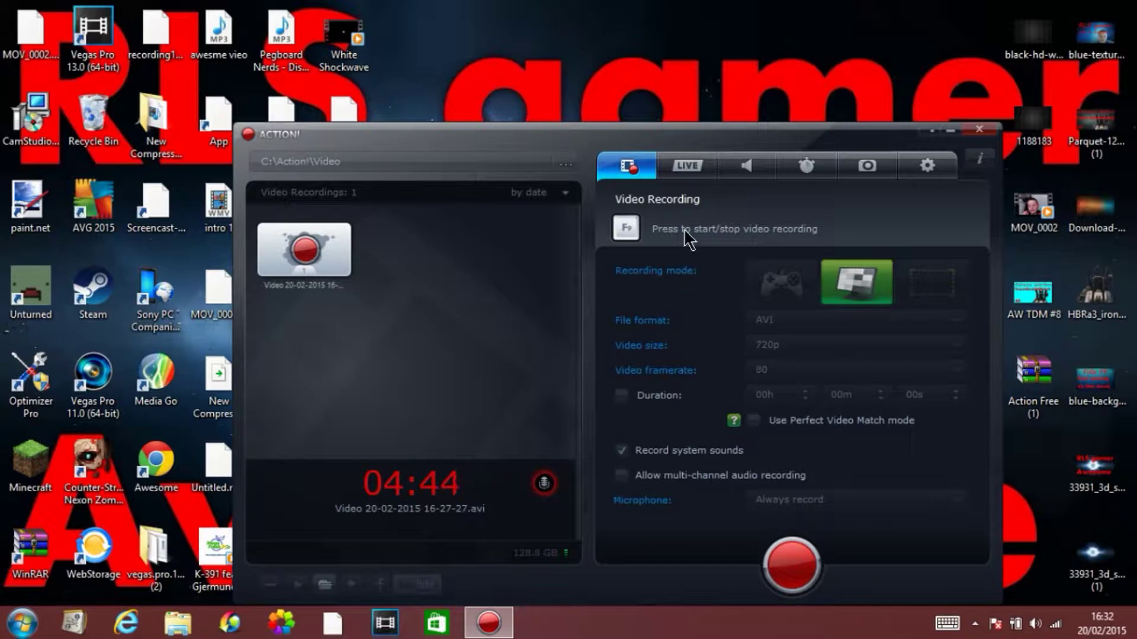
{"action": "left_click", "coordinate": [687, 165]}
{"action": "left_click", "coordinate": [746, 166]}
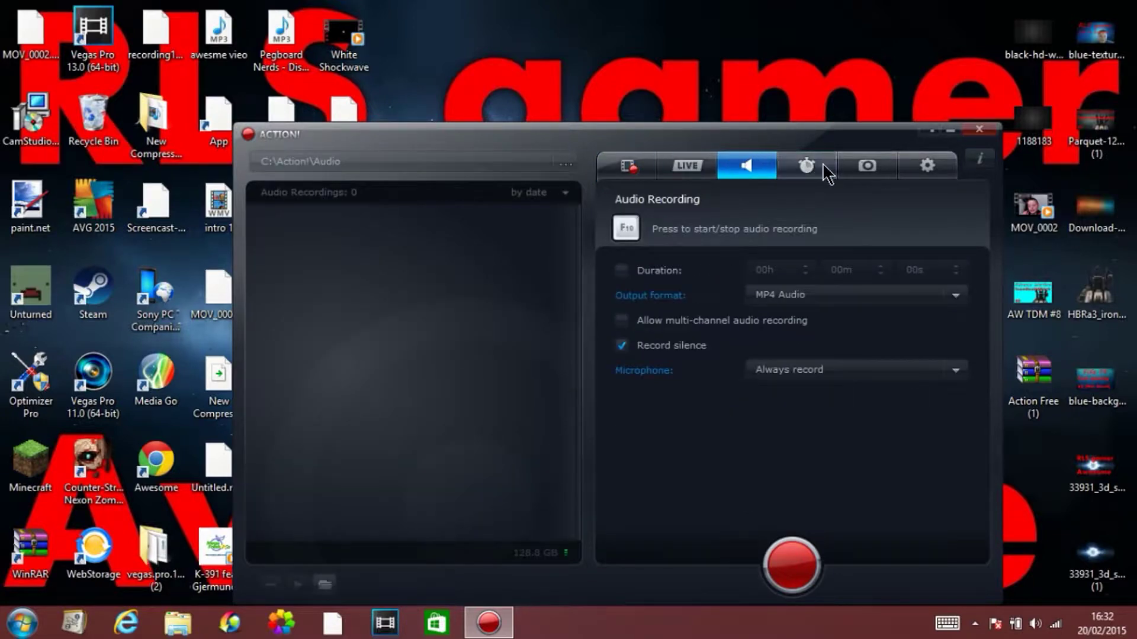
{"action": "left_click", "coordinate": [826, 174]}
{"action": "left_click", "coordinate": [888, 176]}
{"action": "left_click", "coordinate": [926, 167]}
{"action": "left_click", "coordinate": [630, 169]}
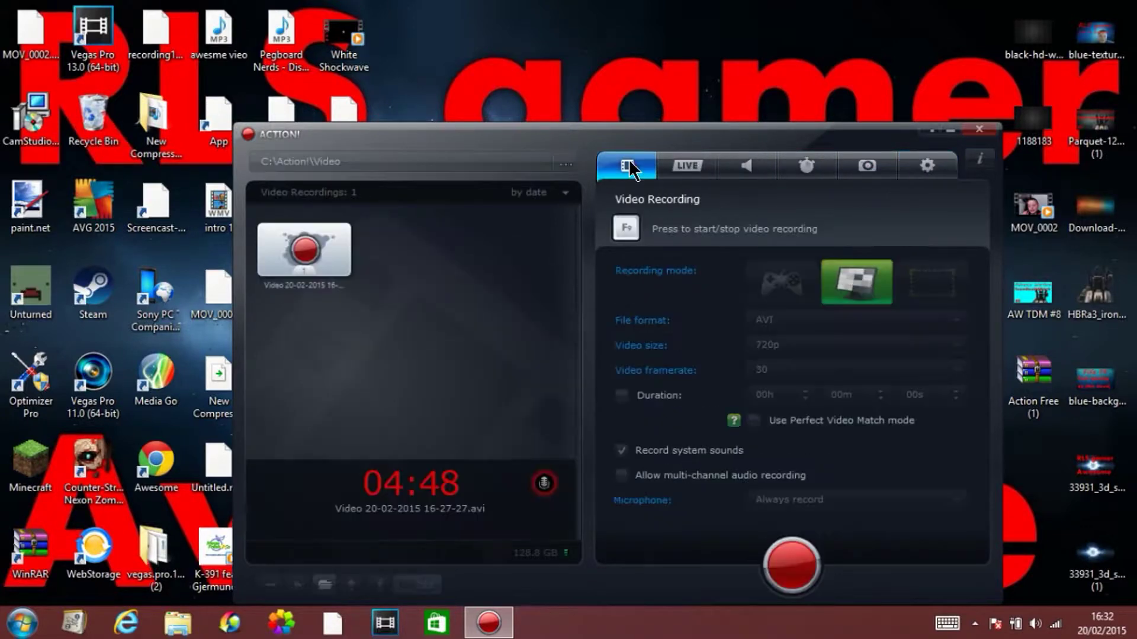